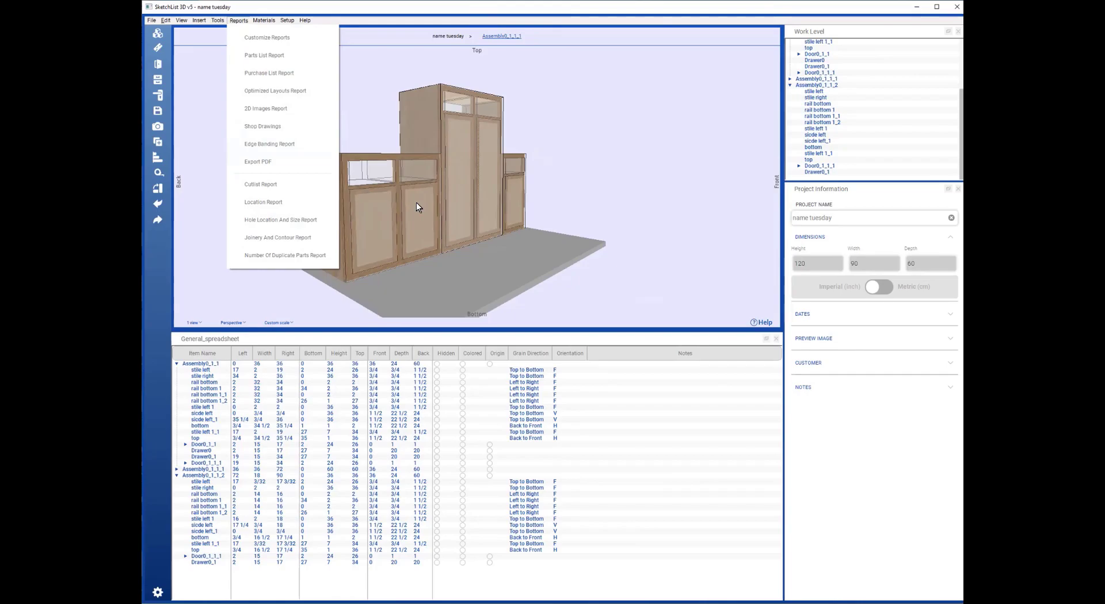
- Generate the Cutlist Report for the cabinet project from the Reports menu
click(262, 185)
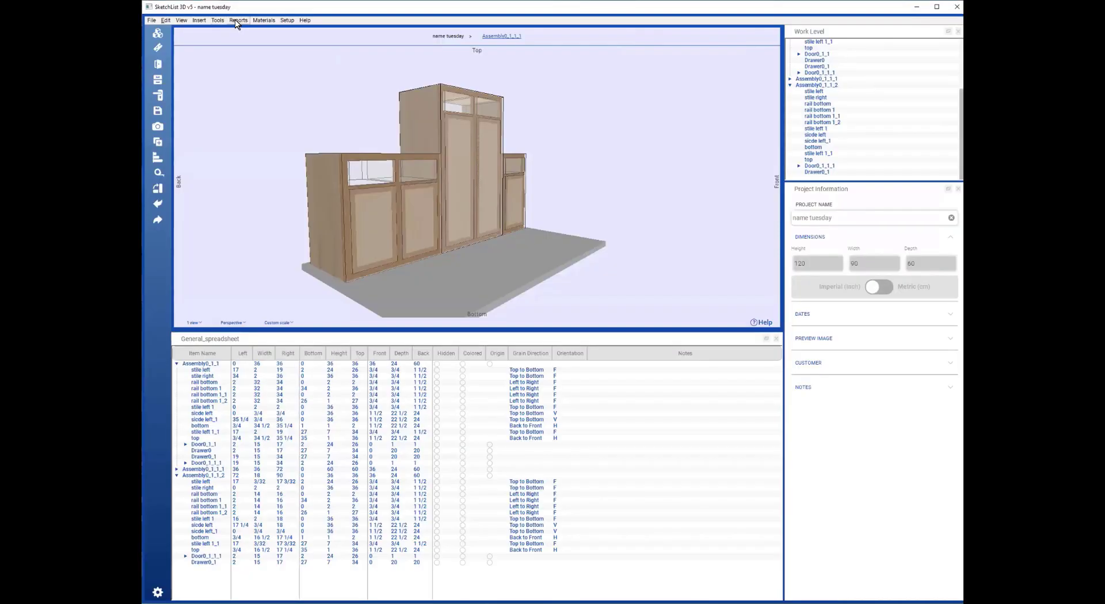
click(237, 21)
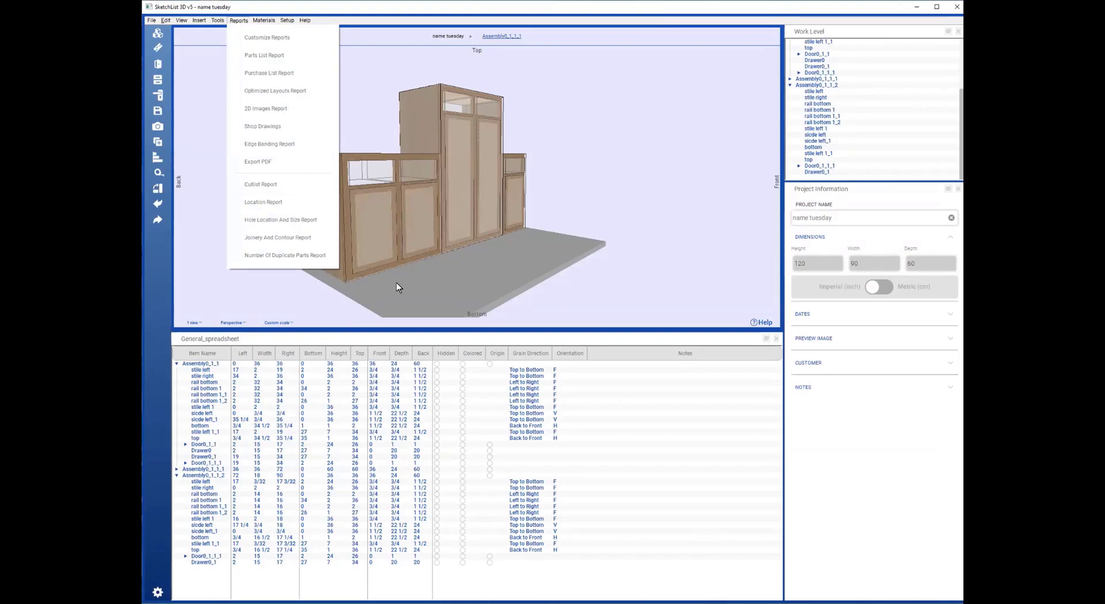
- Start a new shop drawing of the three cabinets and zoom in on the front view
click(360, 275)
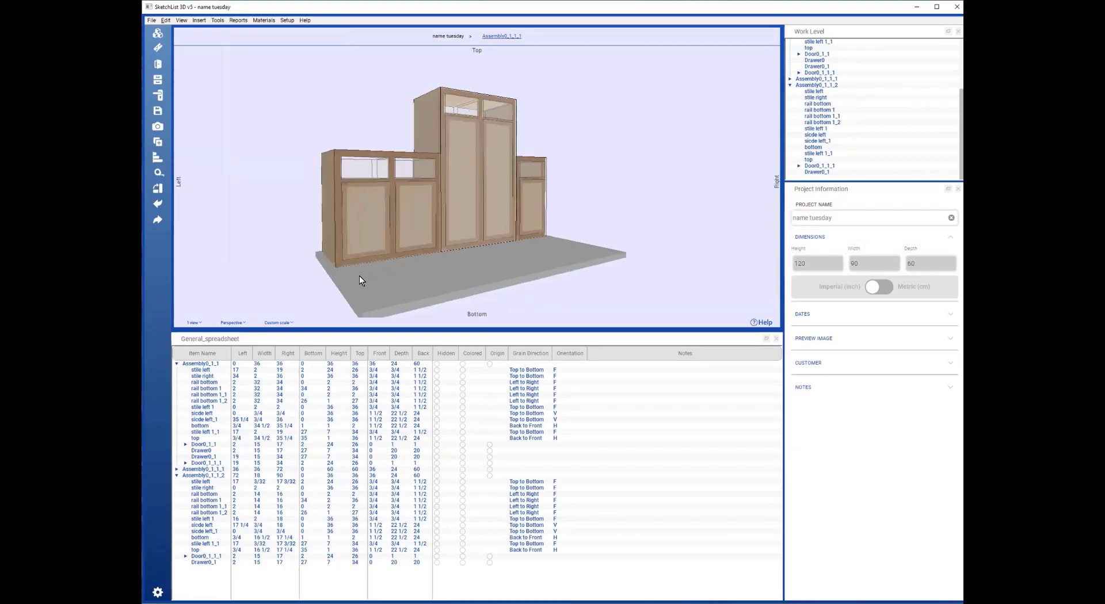
click(217, 21)
mouse_move(256, 113)
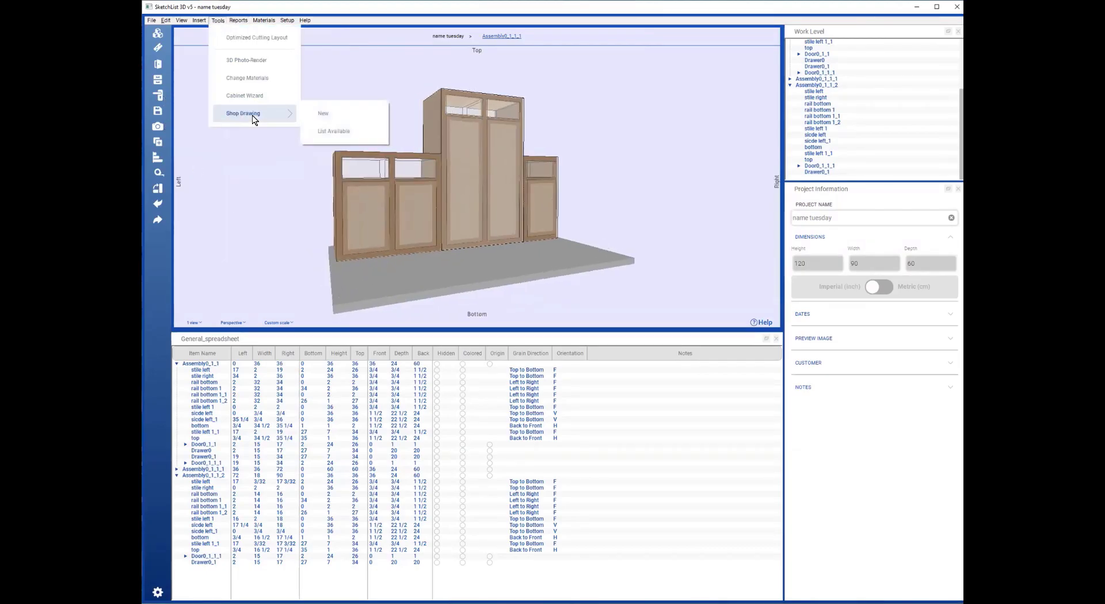
click(323, 115)
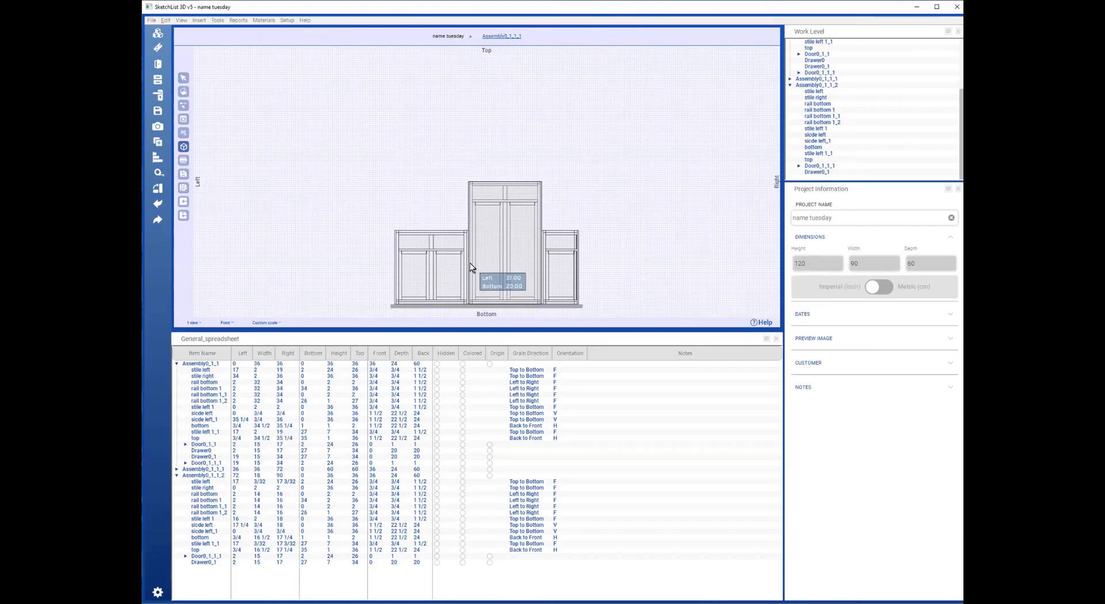
scroll(471, 268, up, 2)
scroll(471, 267, up, 1)
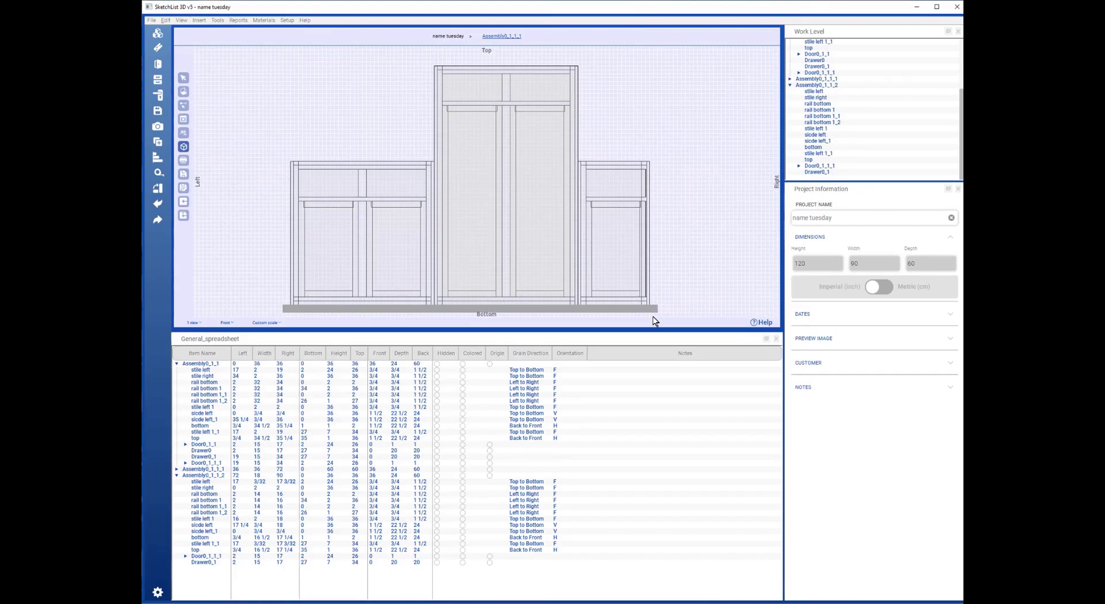
- Dimension the front drawing: left cabinet 36 wide and 36 high, tall cabinet 60, spacing 54
click(183, 91)
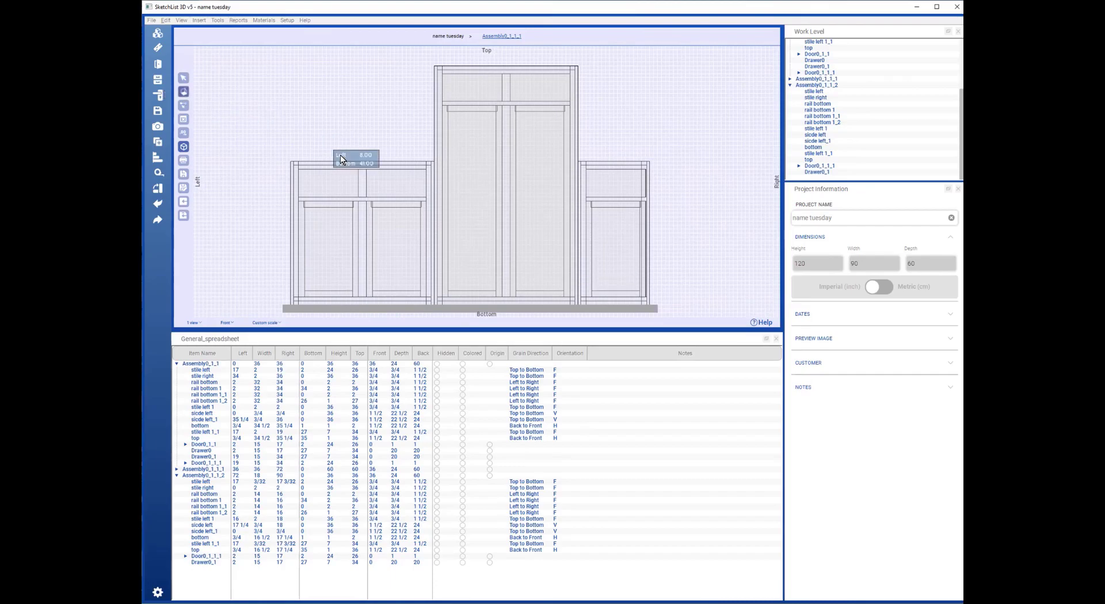
drag(350, 162, 362, 132)
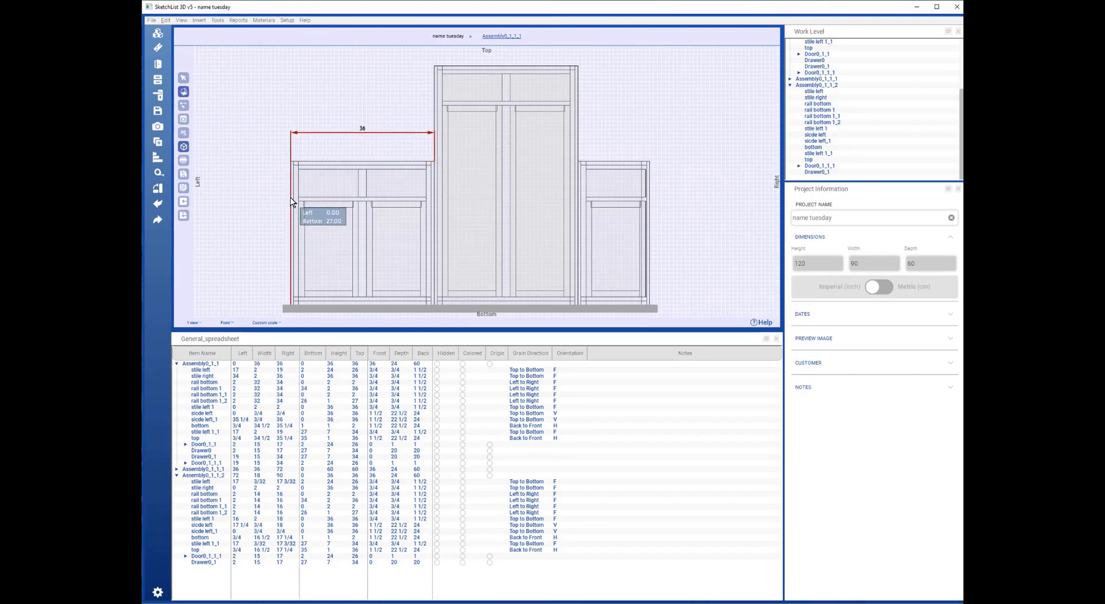
drag(291, 201, 259, 198)
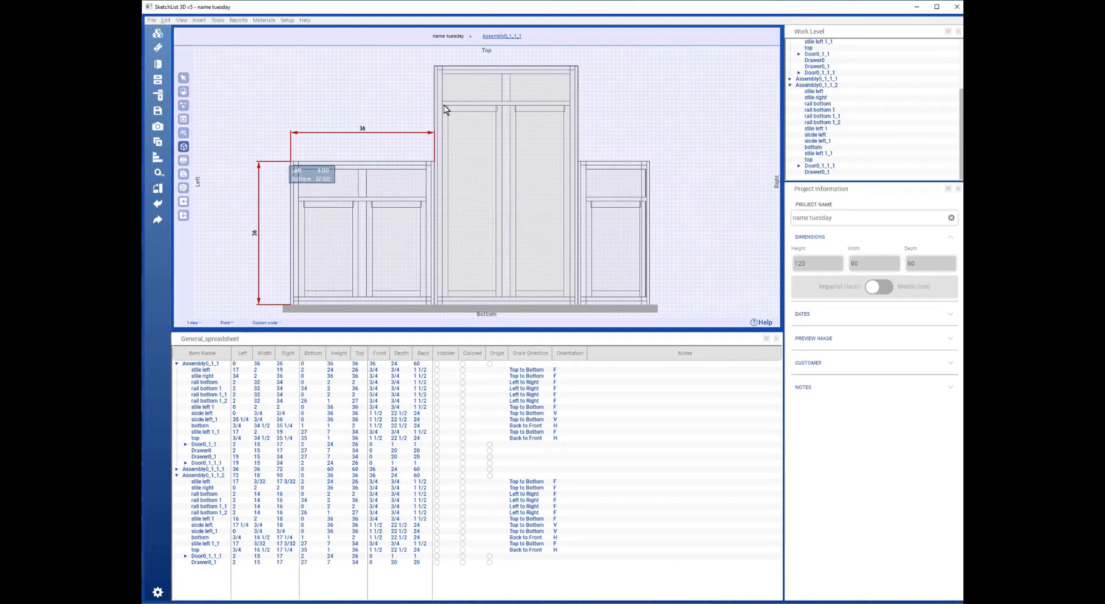
click(577, 129)
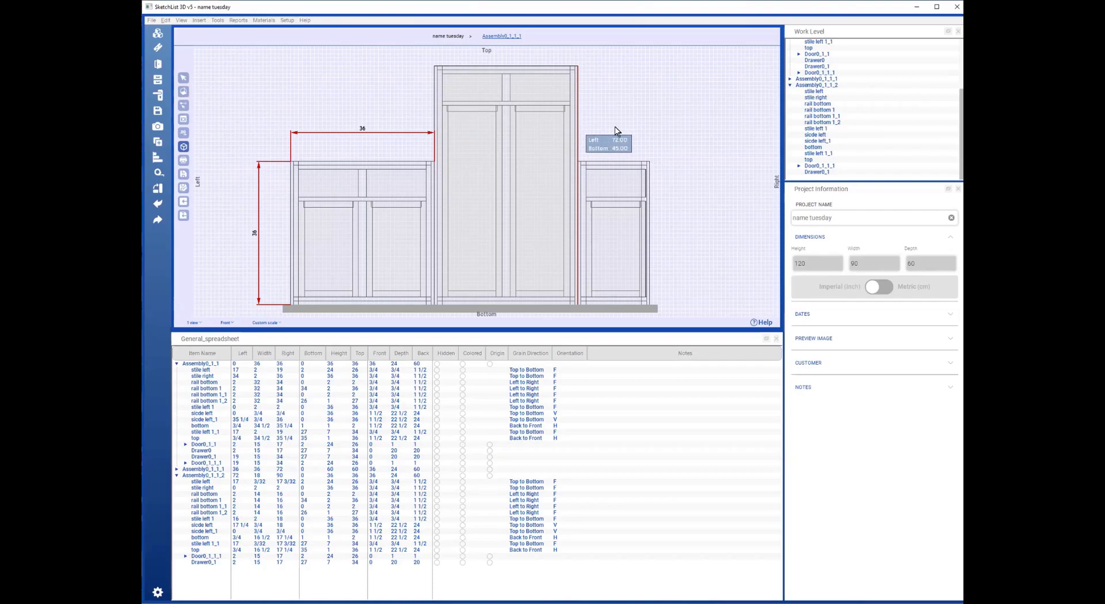
click(704, 130)
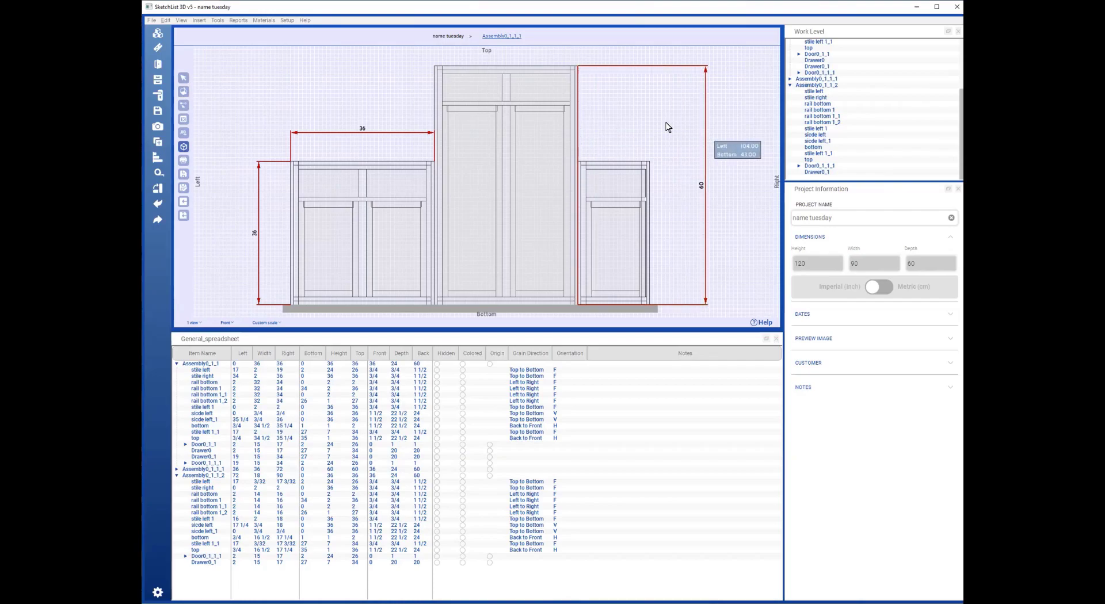
click(182, 106)
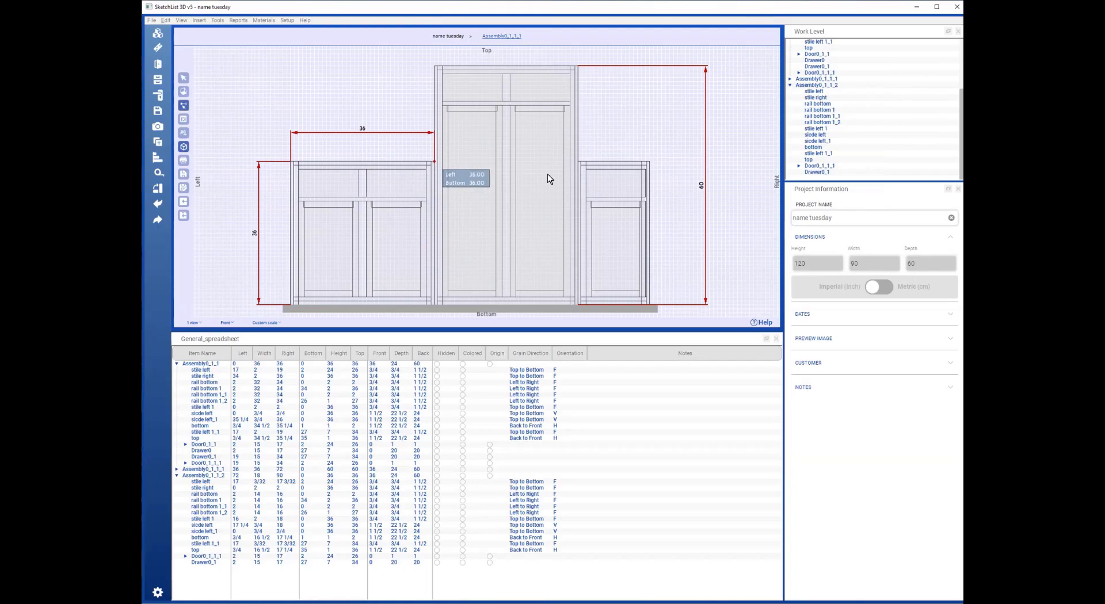
click(648, 161)
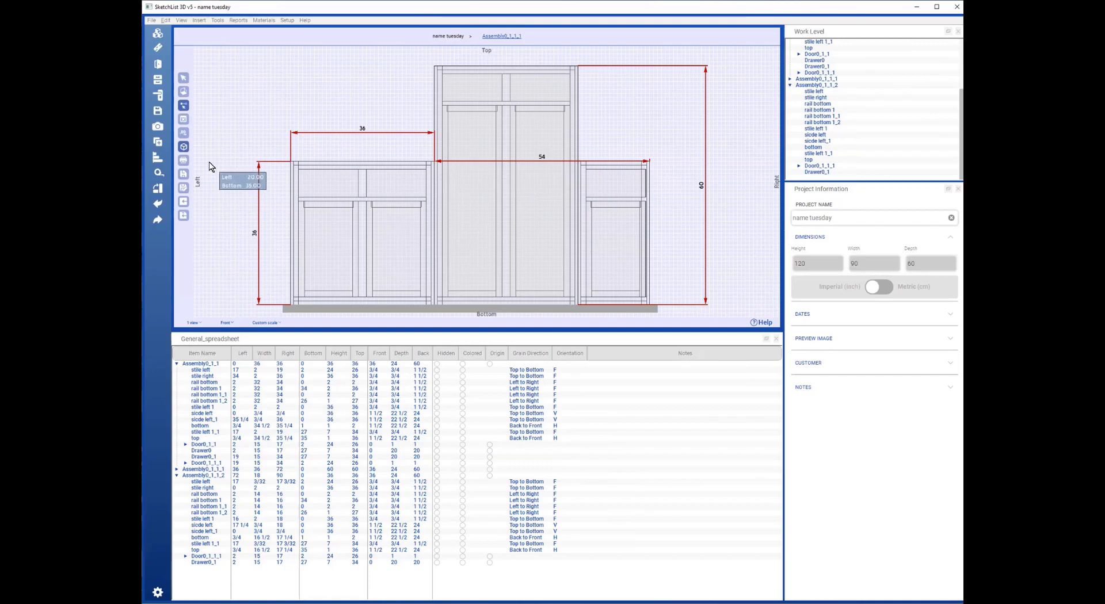
click(183, 216)
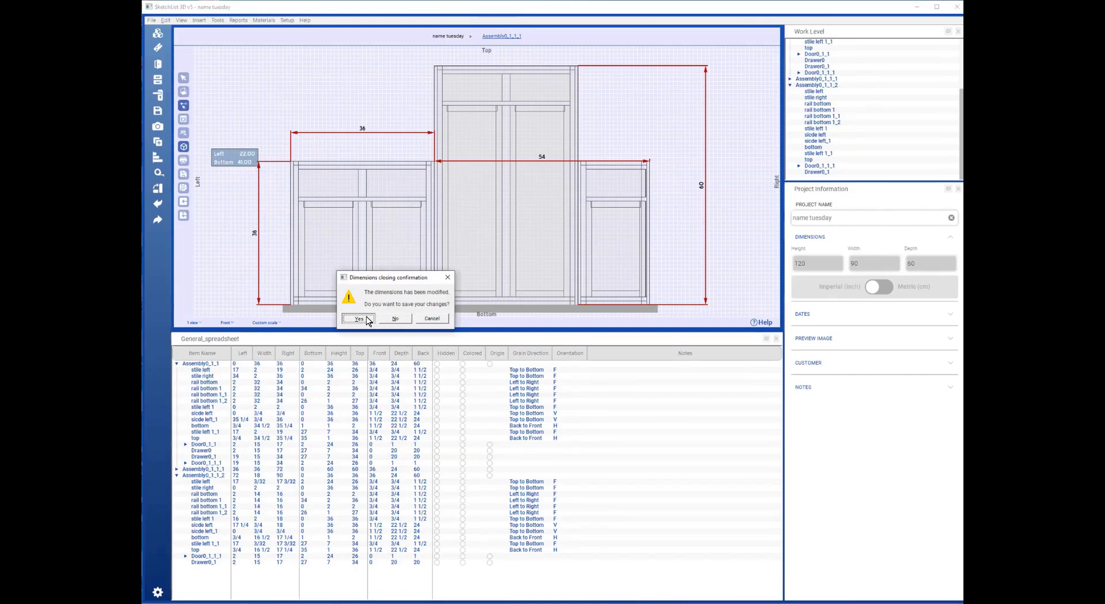
- Save the dimensioned drawing as tuesday_Front_1 and show the cabinet model in Perspective view
click(372, 319)
click(601, 314)
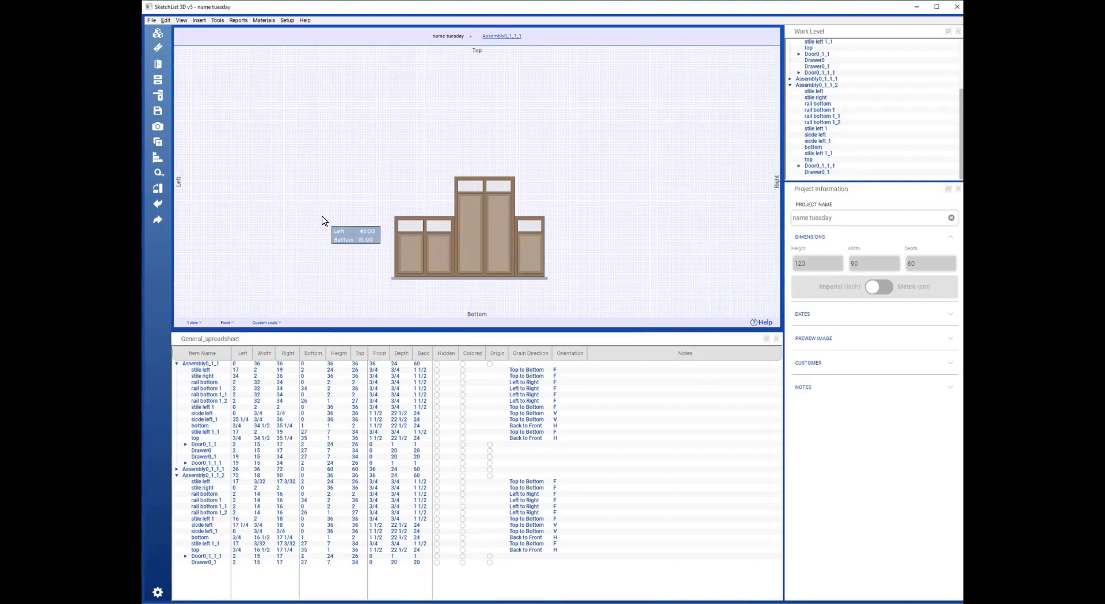
click(434, 258)
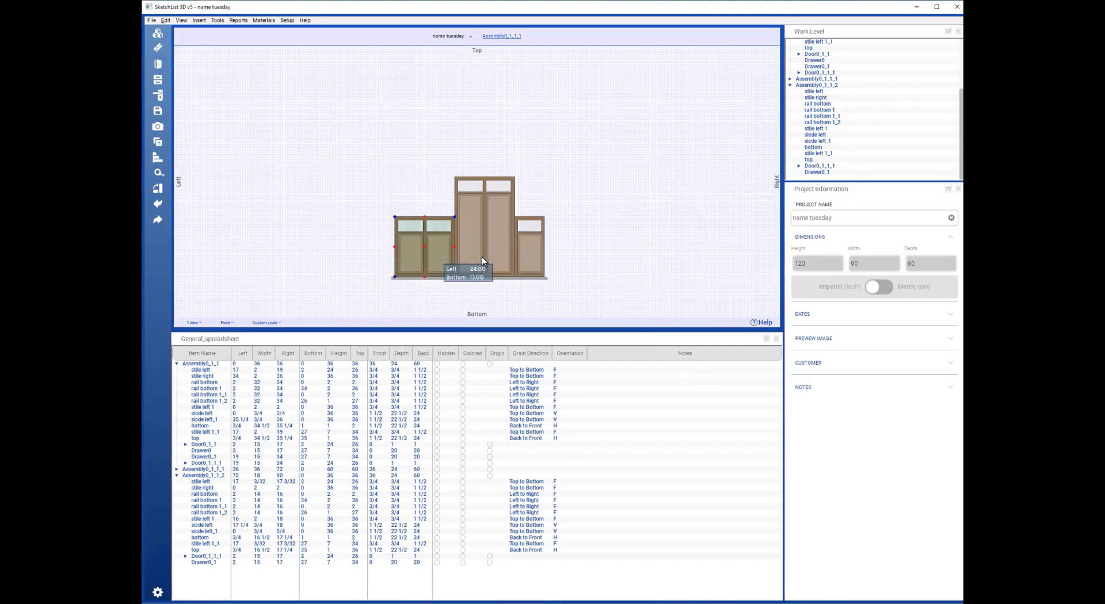
click(296, 259)
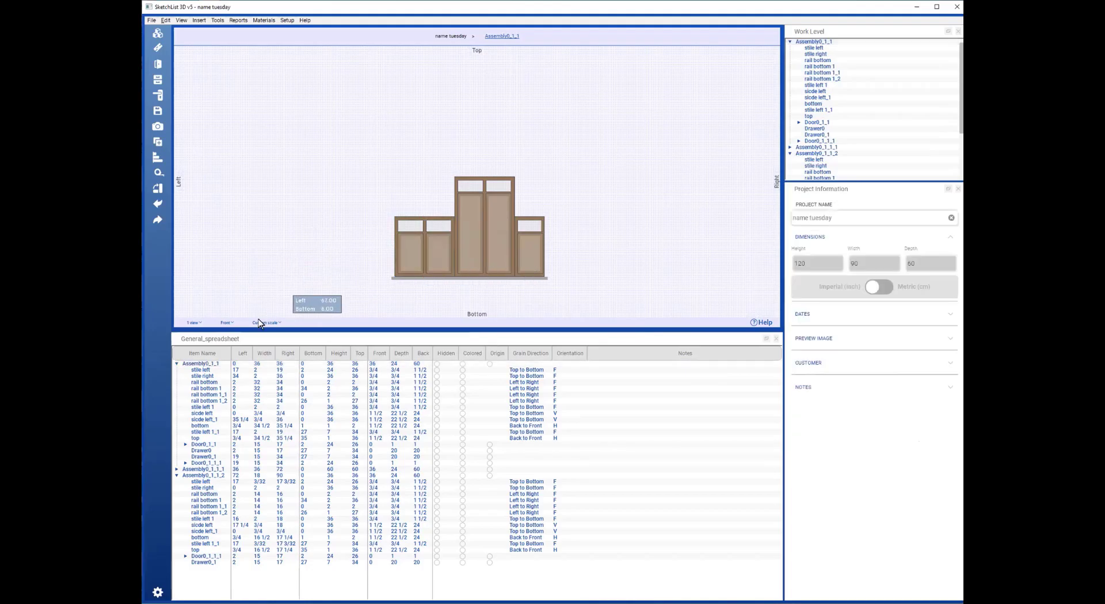
click(226, 321)
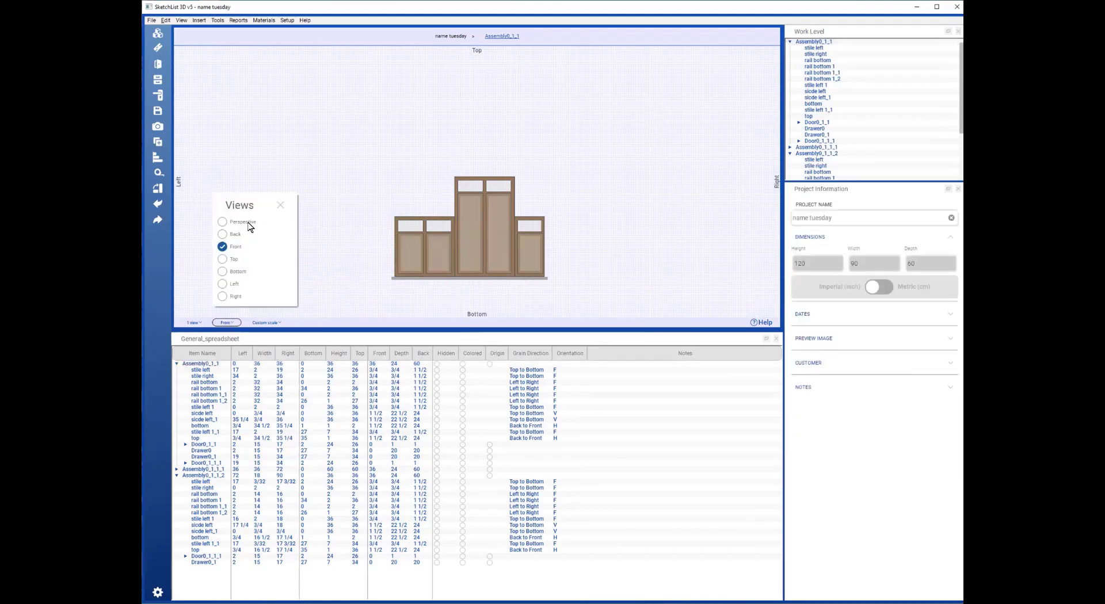
click(252, 221)
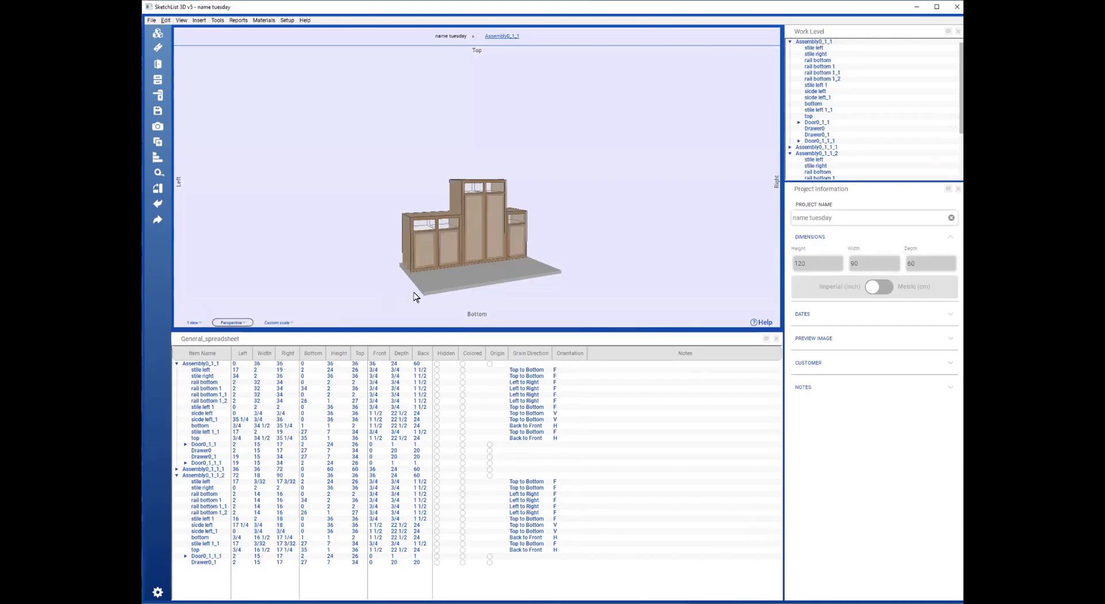
scroll(465, 267, up, 3)
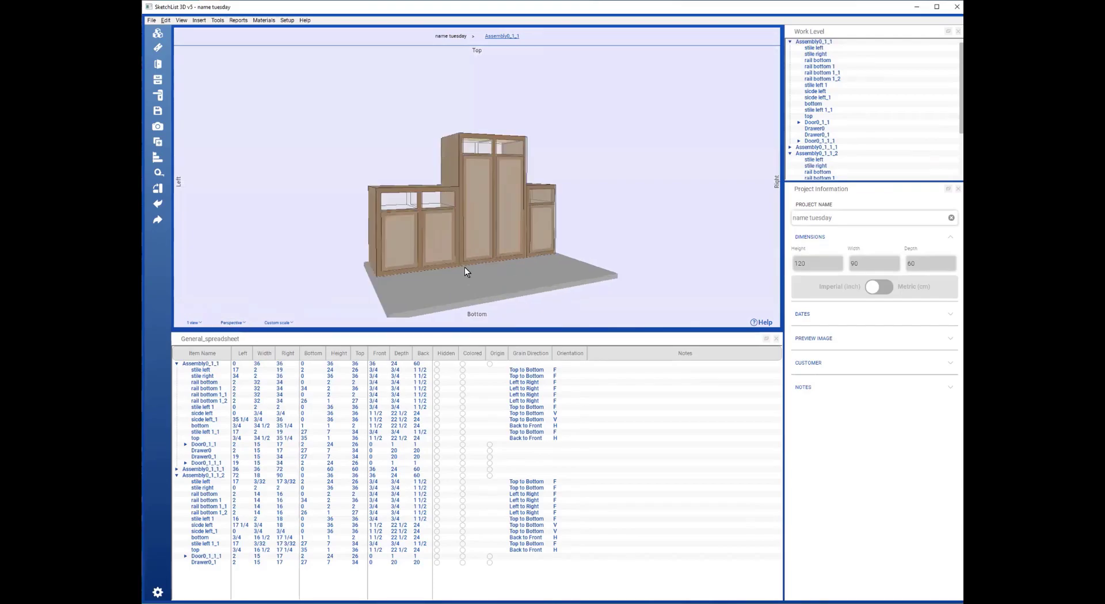
- Start a new Parts List Report and pick the Assembly, Sub-assembly and Part Name columns
click(216, 20)
click(246, 22)
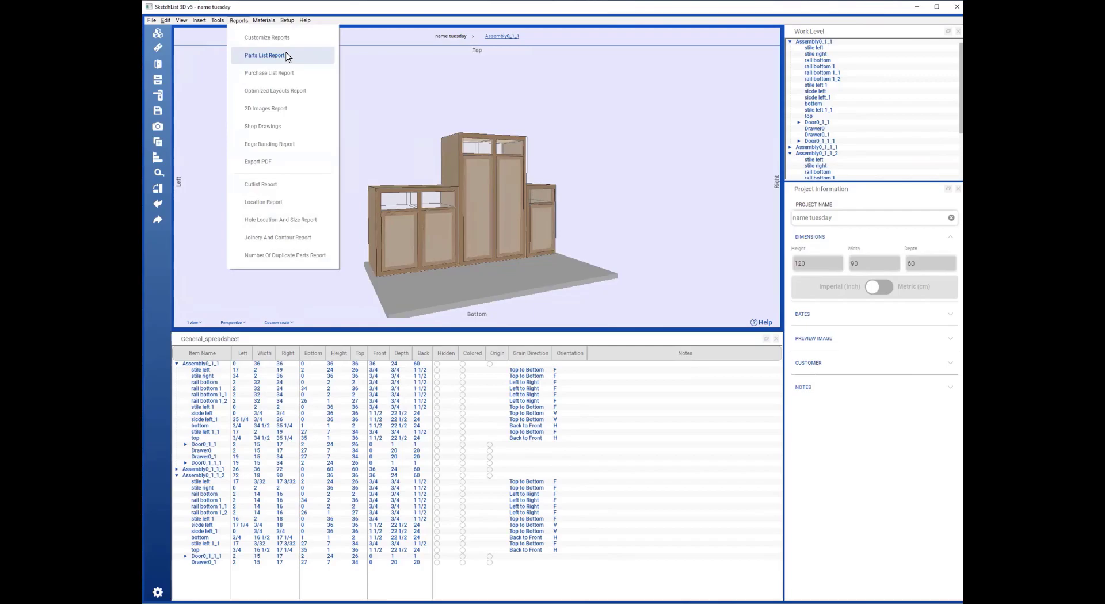
click(287, 55)
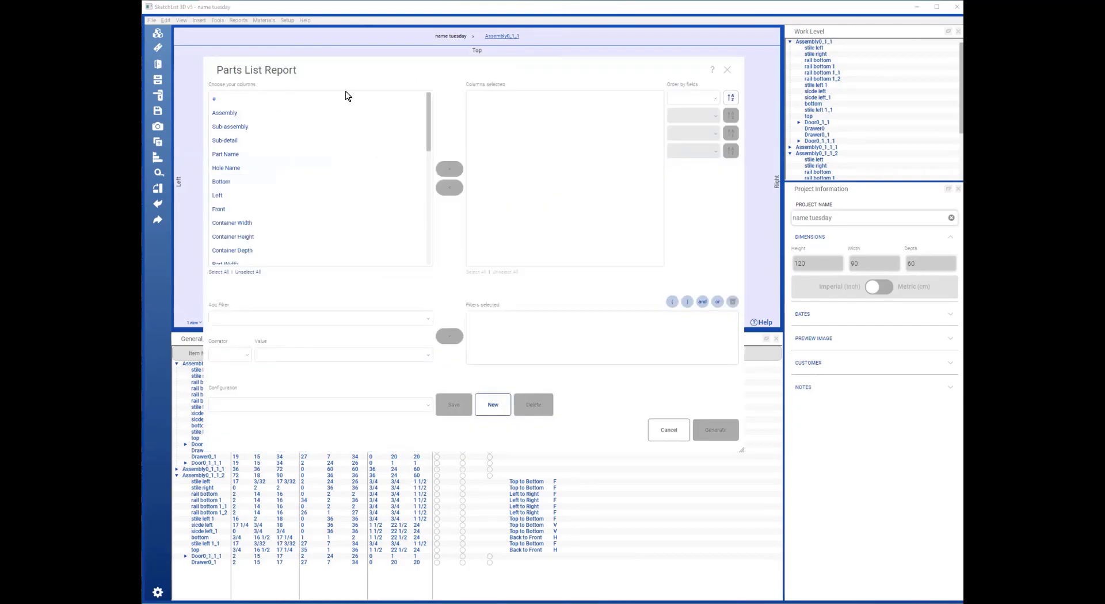
click(228, 115)
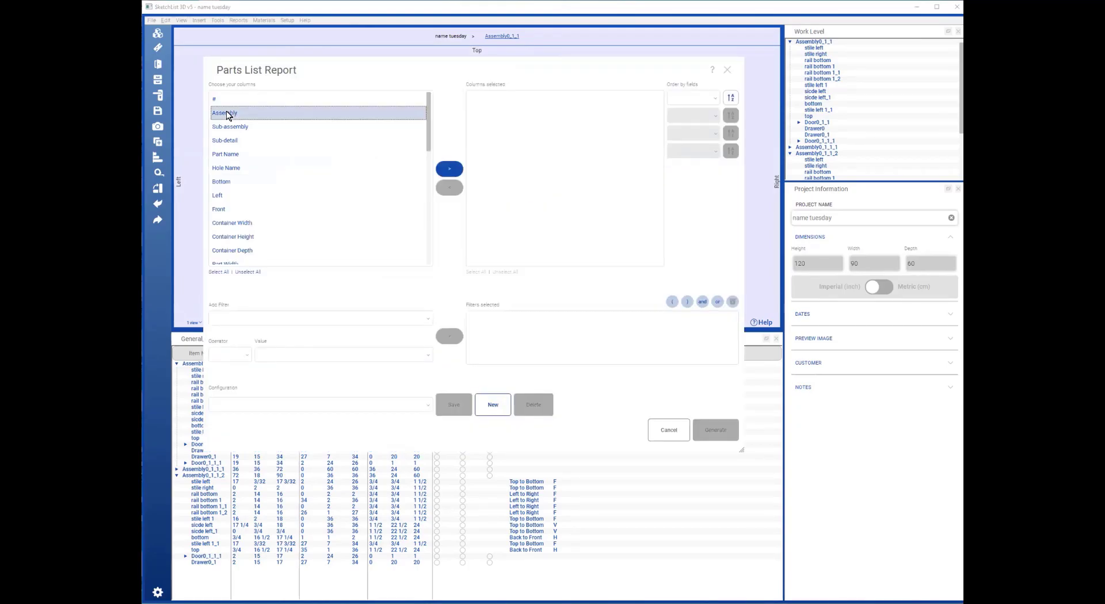
click(234, 128)
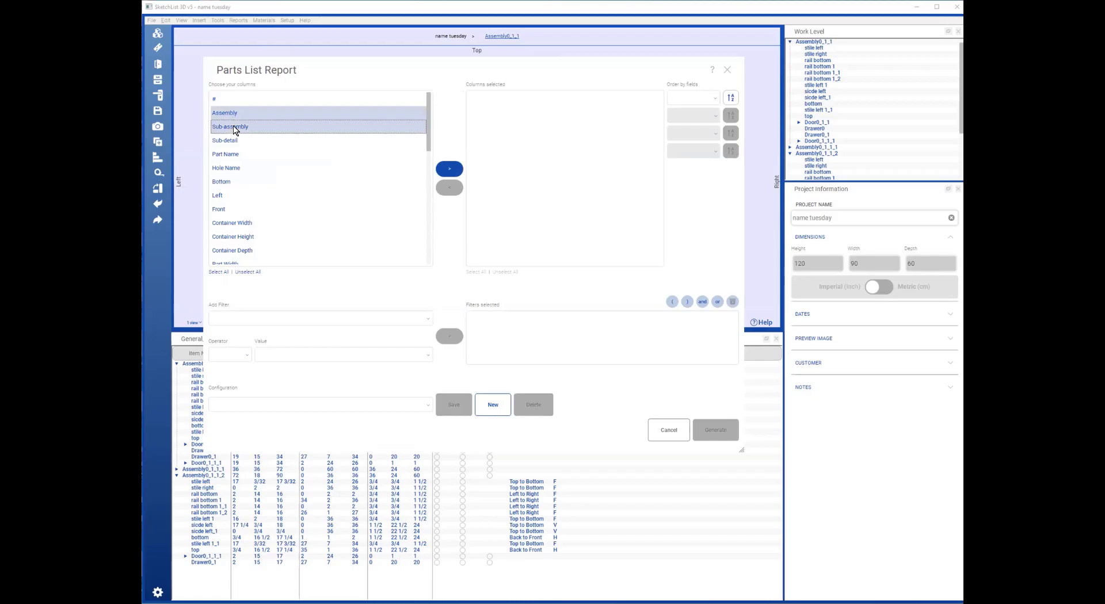
click(236, 156)
- Add Bottom, Left, Front, Part Width, Part Thickness and Part Length to the report columns
scroll(279, 198, down, 1)
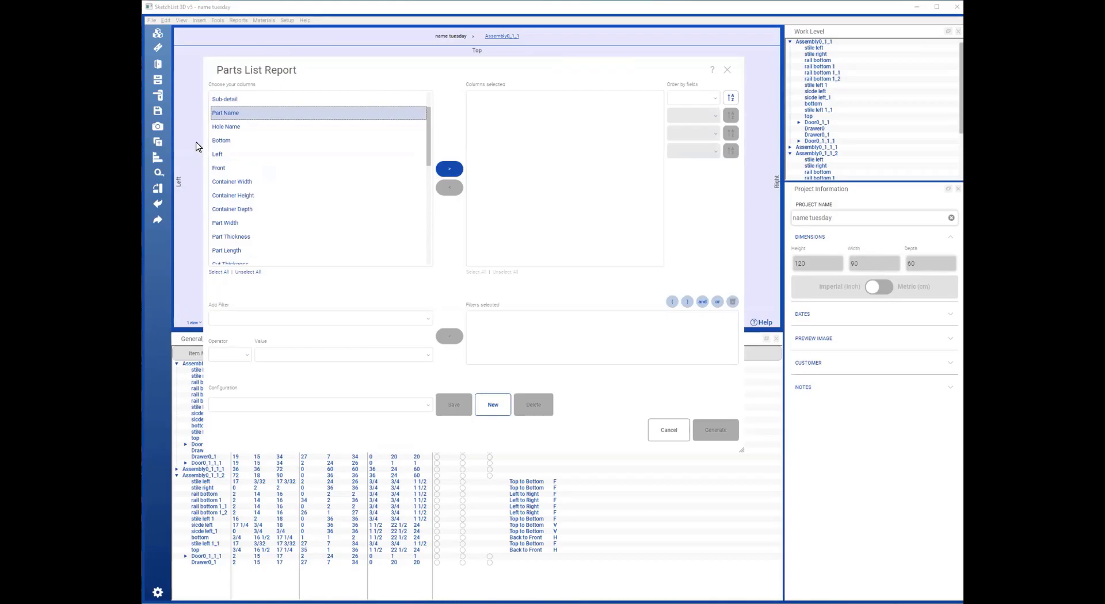
ctrl+drag(217, 142, 227, 171)
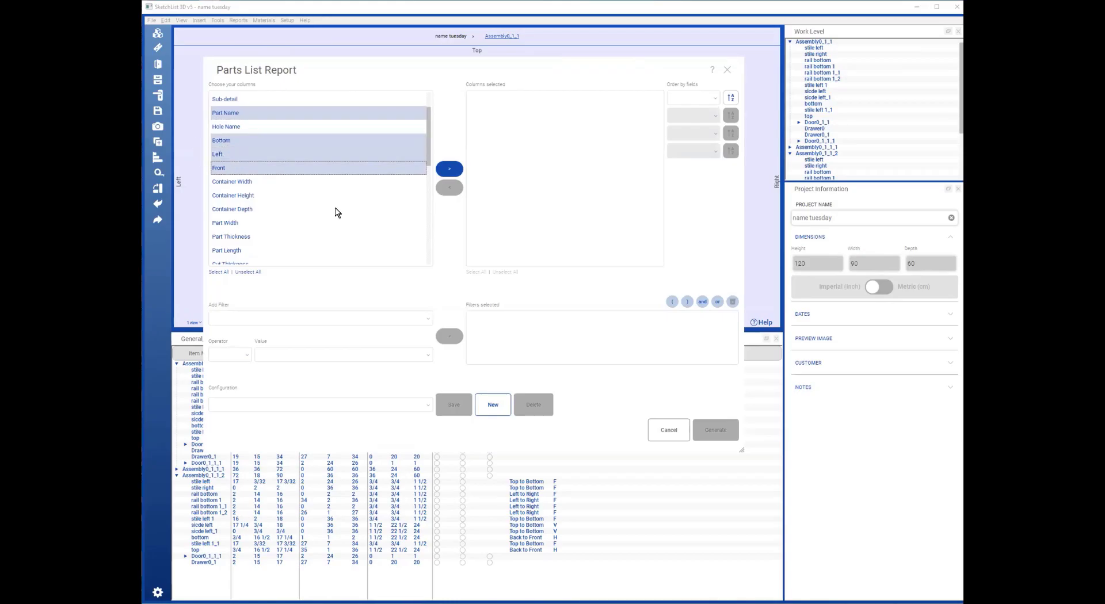
scroll(350, 226, down, 5)
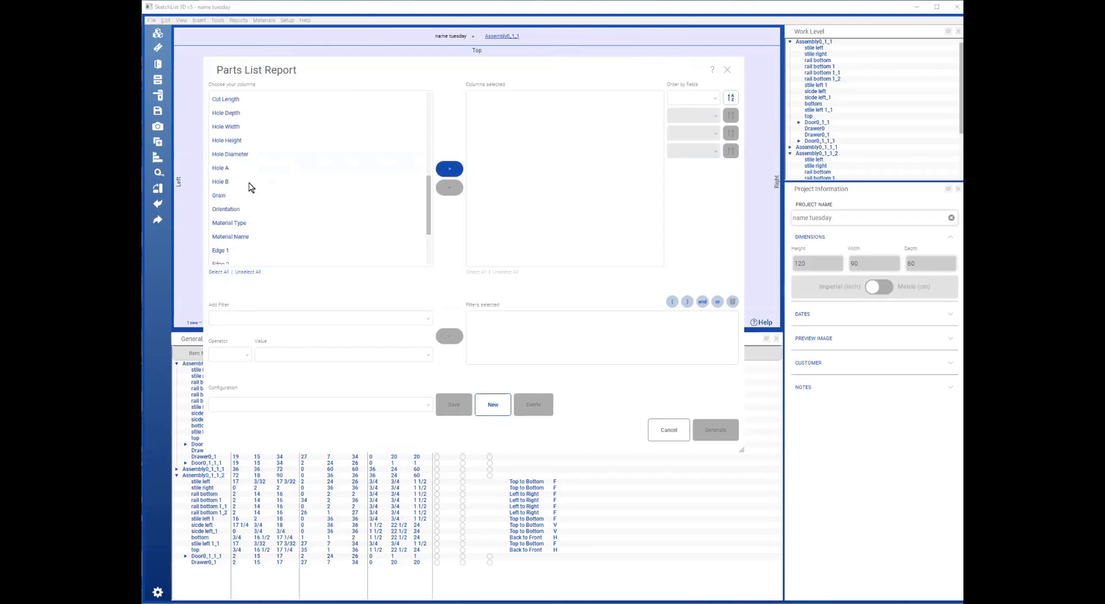
scroll(249, 187, up, 4)
ctrl+click(235, 197)
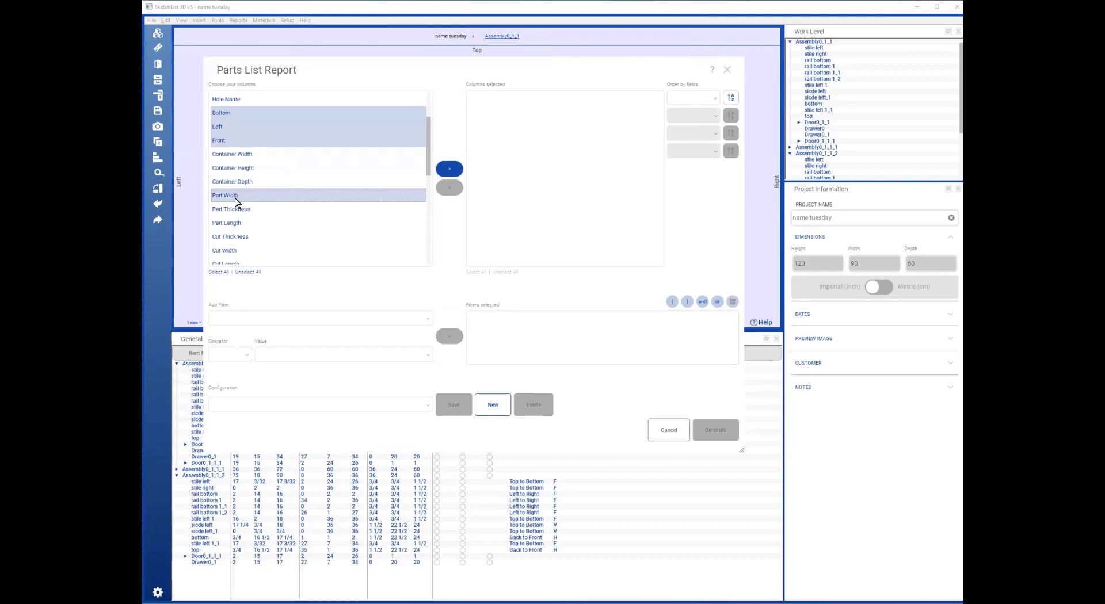
ctrl+click(236, 210)
ctrl+click(233, 223)
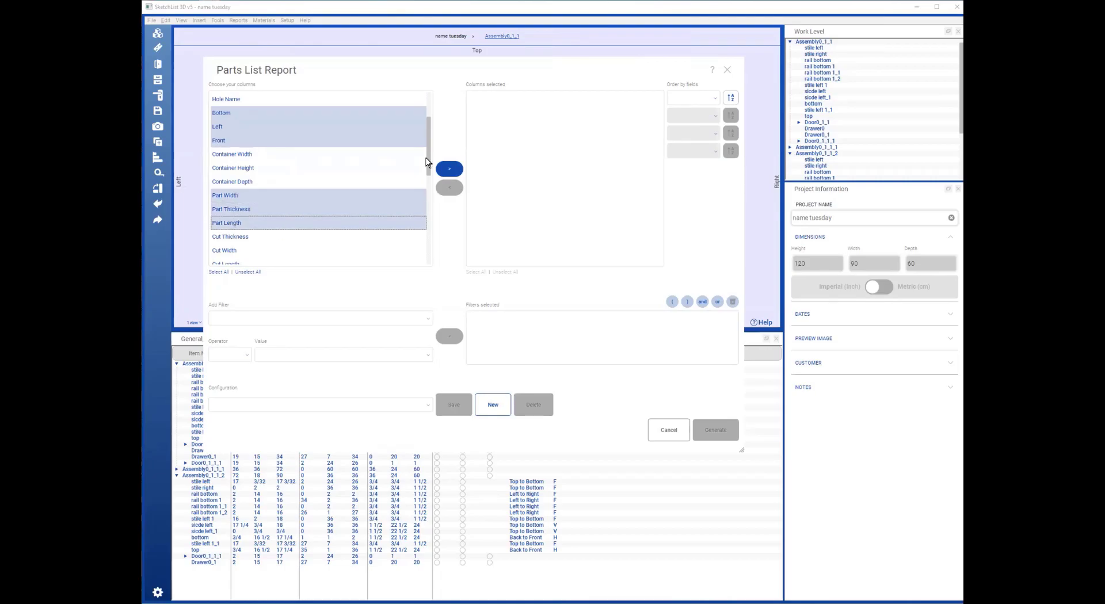
click(450, 169)
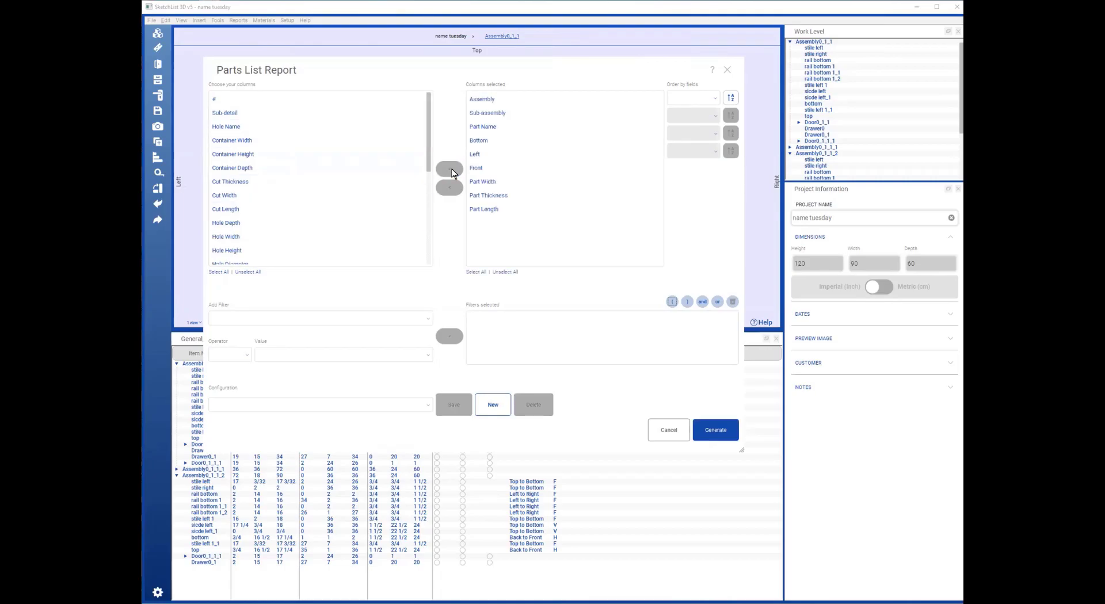
click(718, 98)
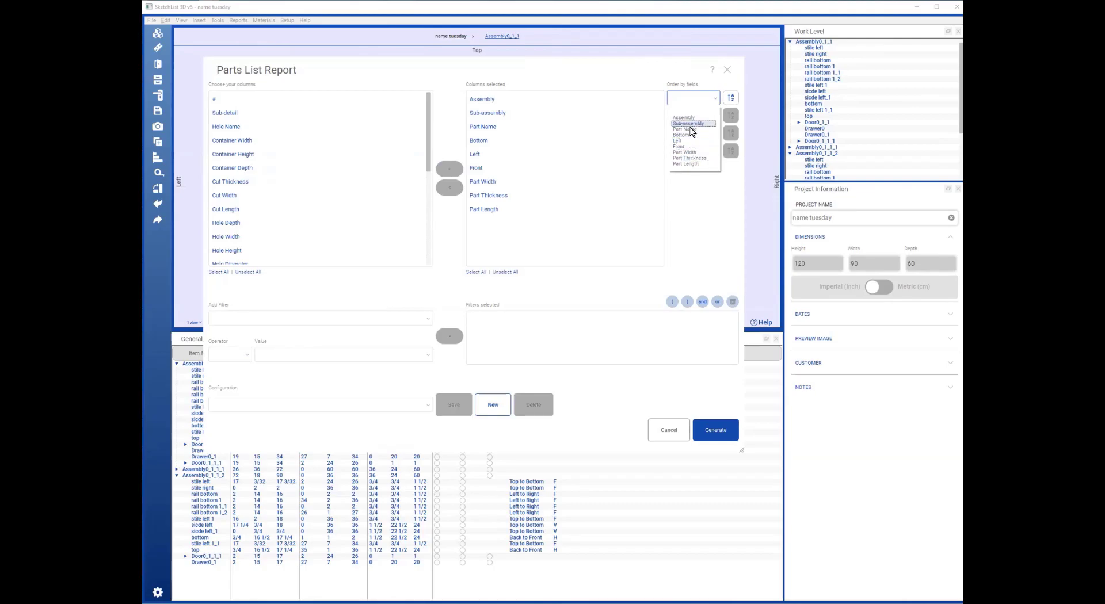
- Sort by Part Name, filter on Cut Thickness 0.5, and generate the parts list report
click(690, 131)
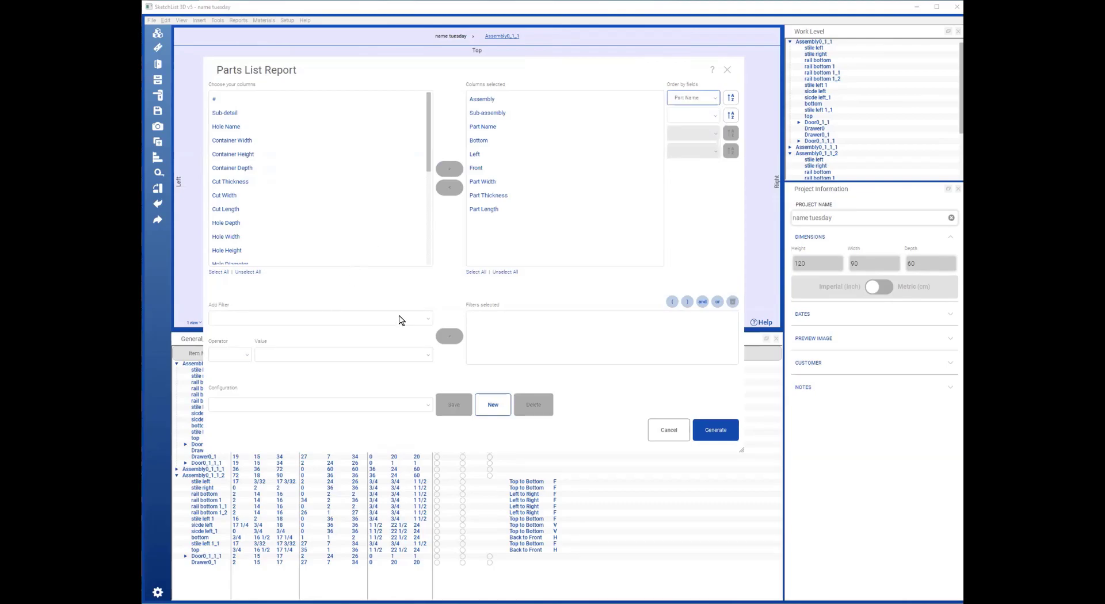
click(425, 319)
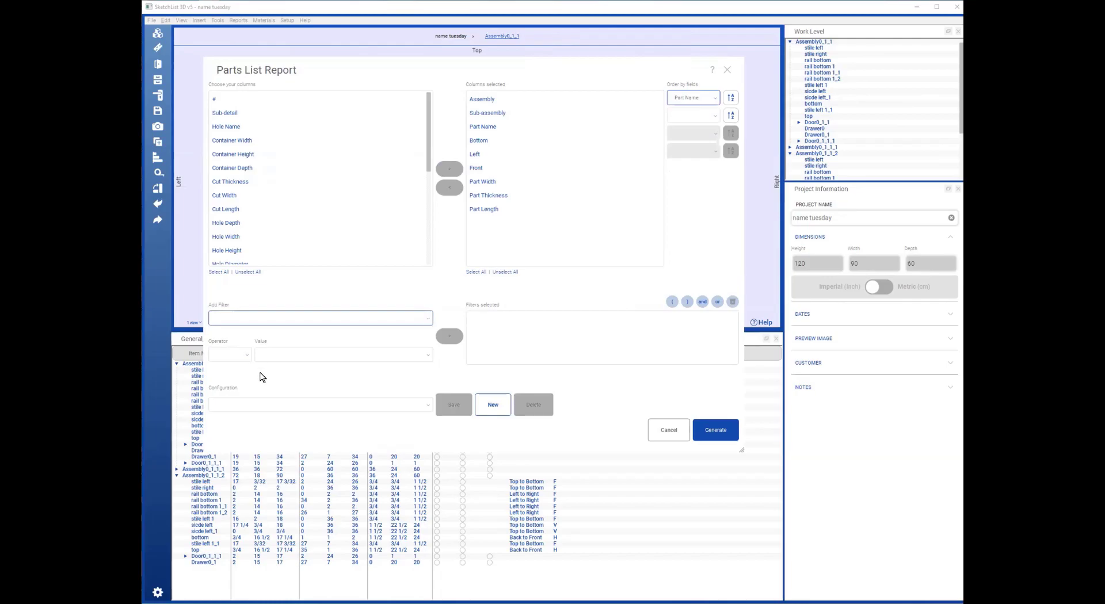
click(339, 286)
click(428, 320)
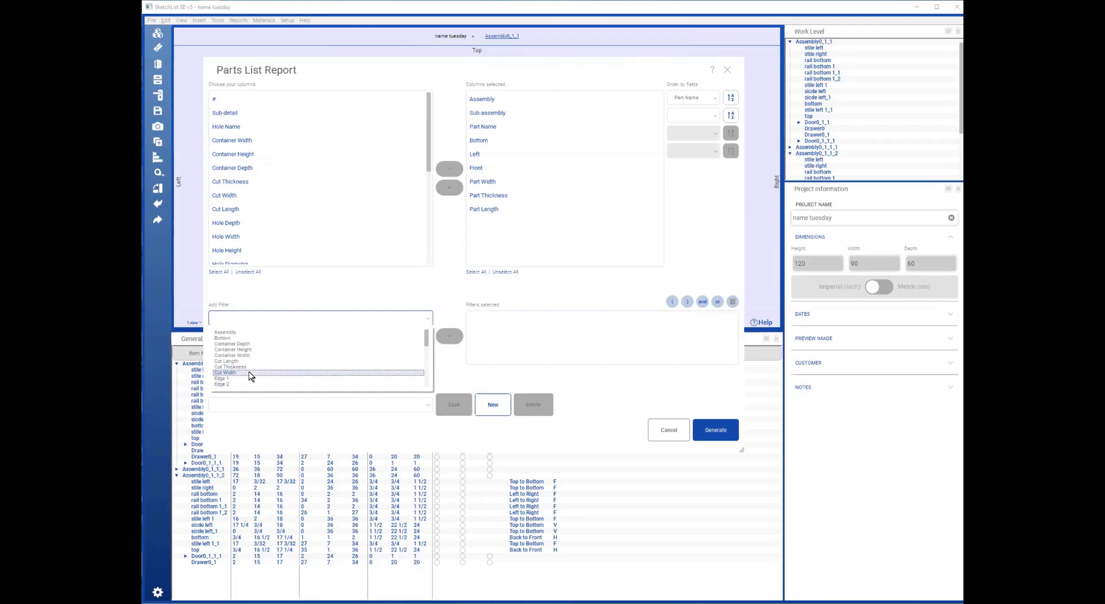
click(400, 369)
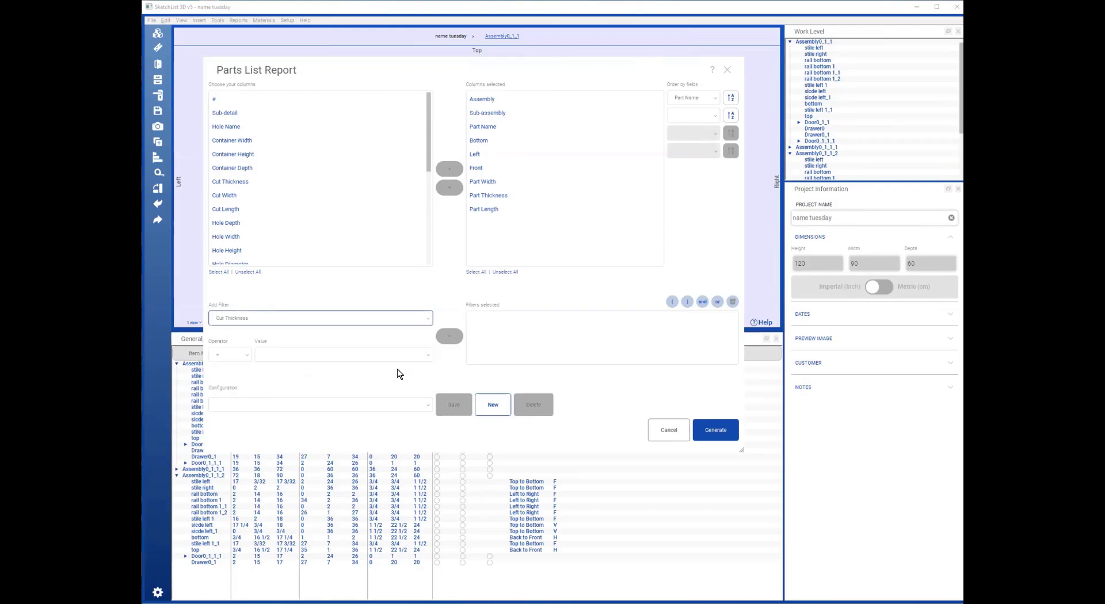
click(305, 354)
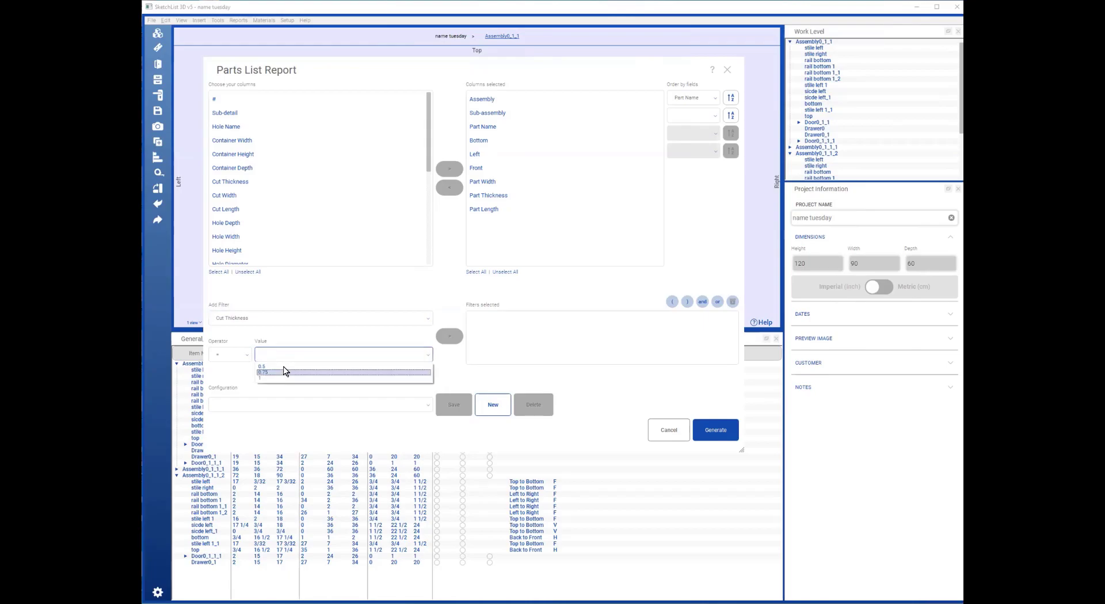
click(285, 366)
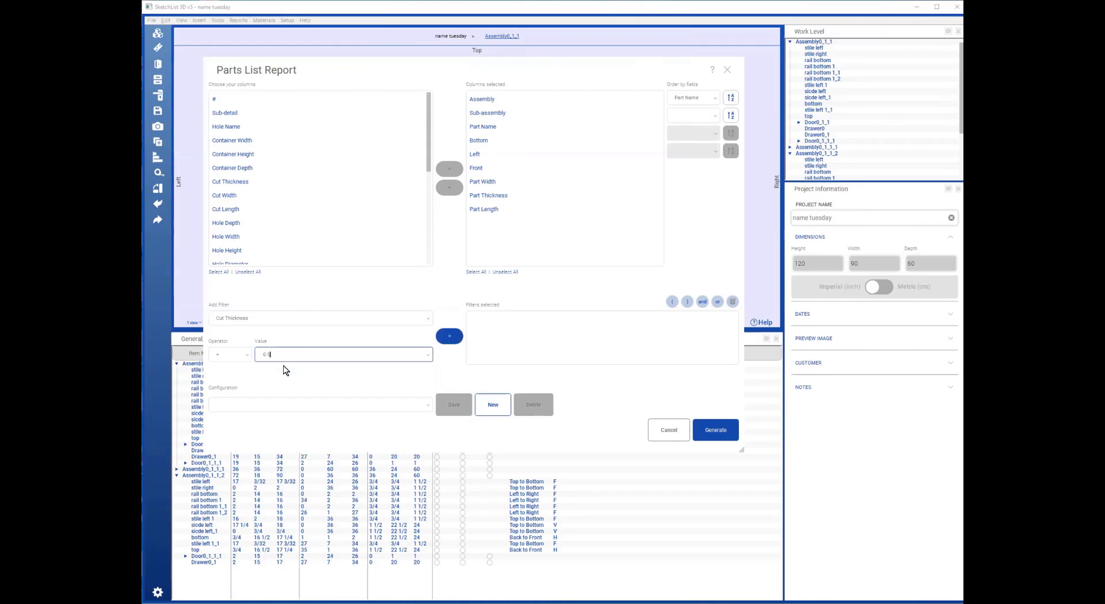
click(719, 433)
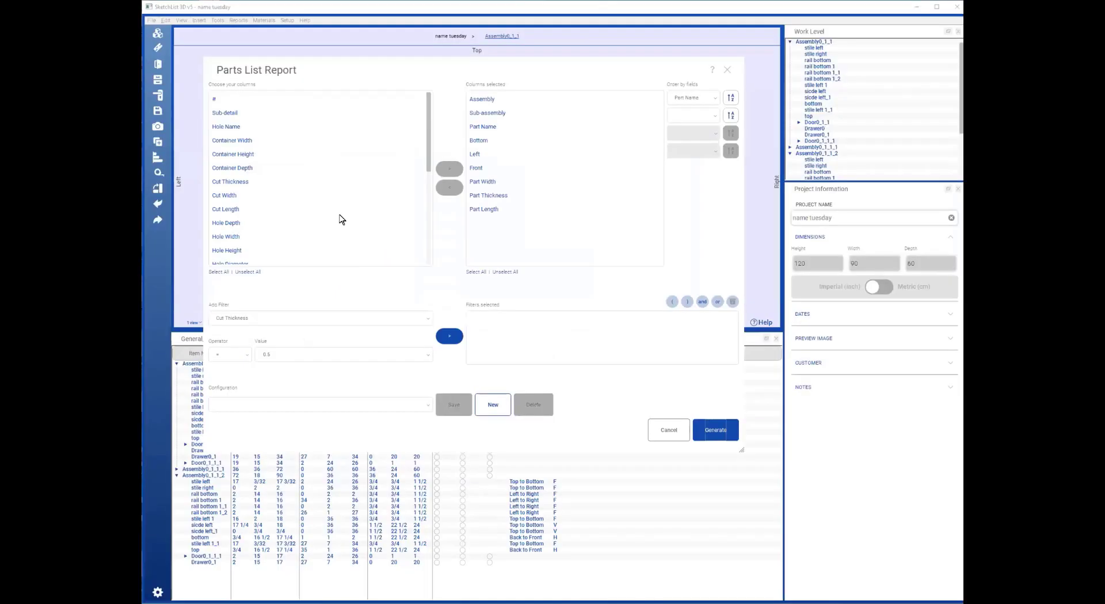
- Select the Notes column at the end of the list and close the Parts List Report dialog
scroll(340, 217, down, 5)
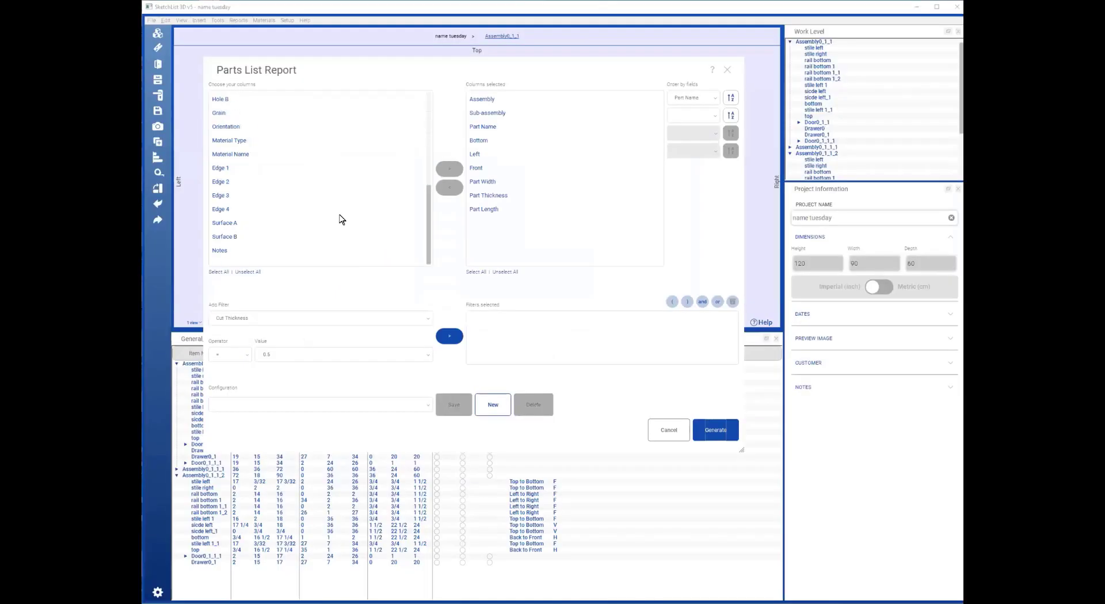
click(221, 254)
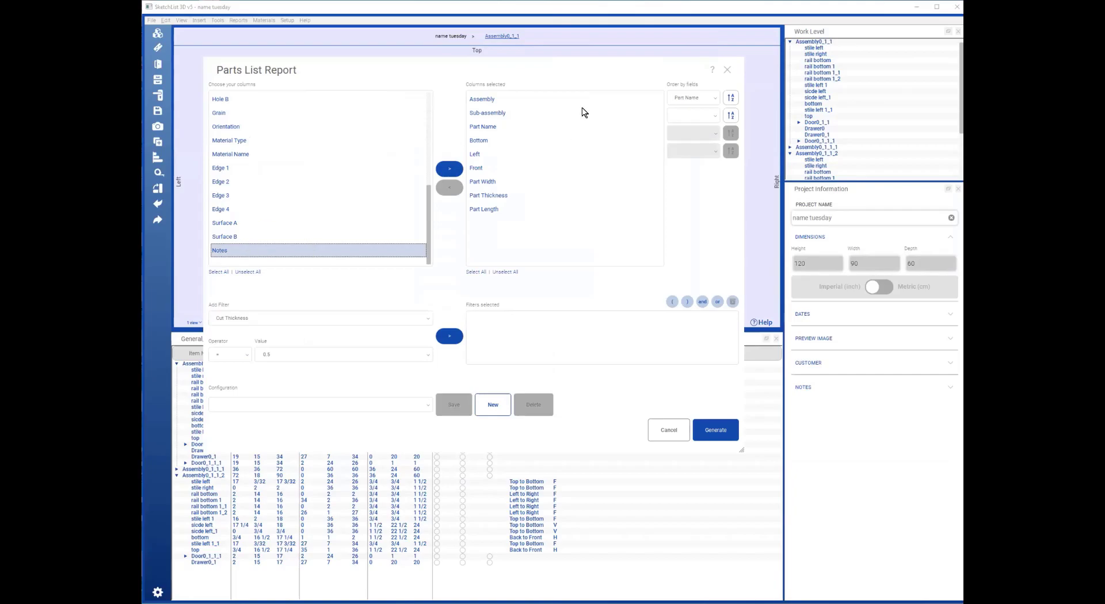
click(727, 72)
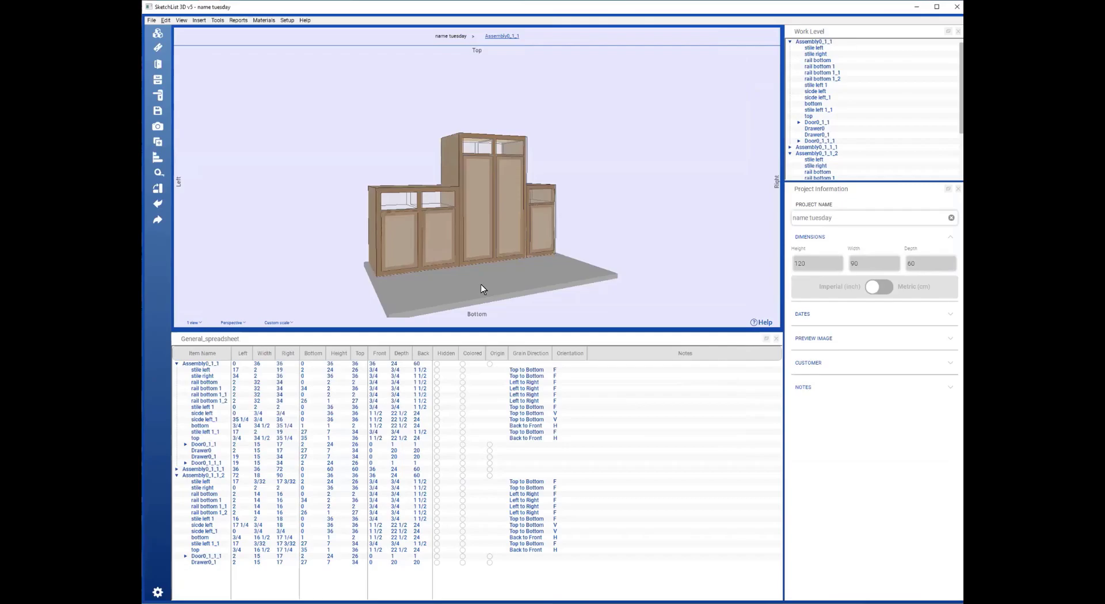
scroll(484, 271, up, 2)
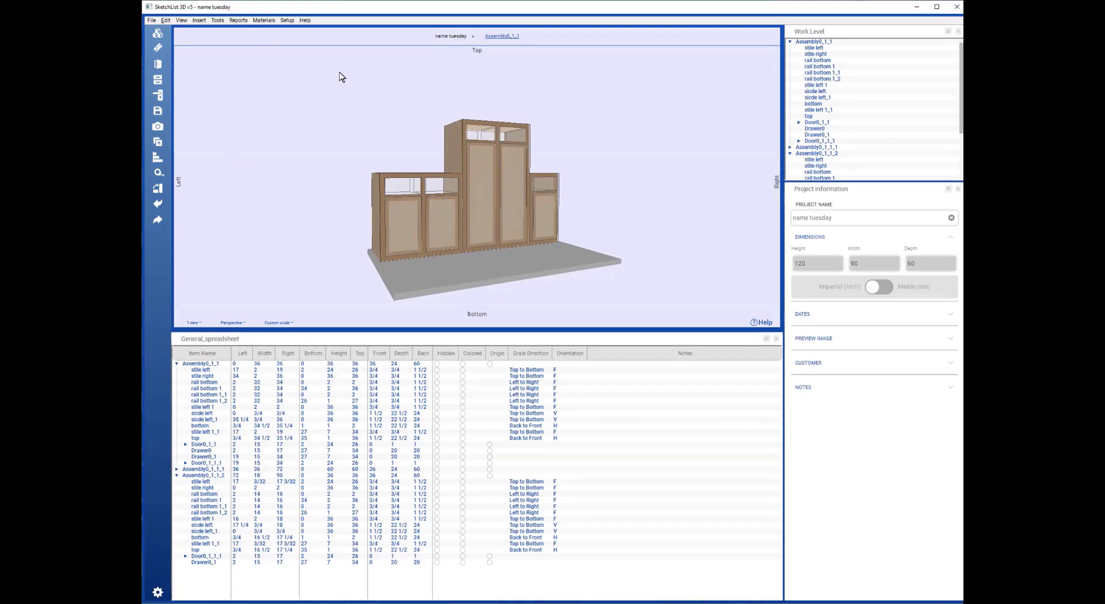
- Open the Materials library from the Materials menu to view the sheet goods
click(266, 21)
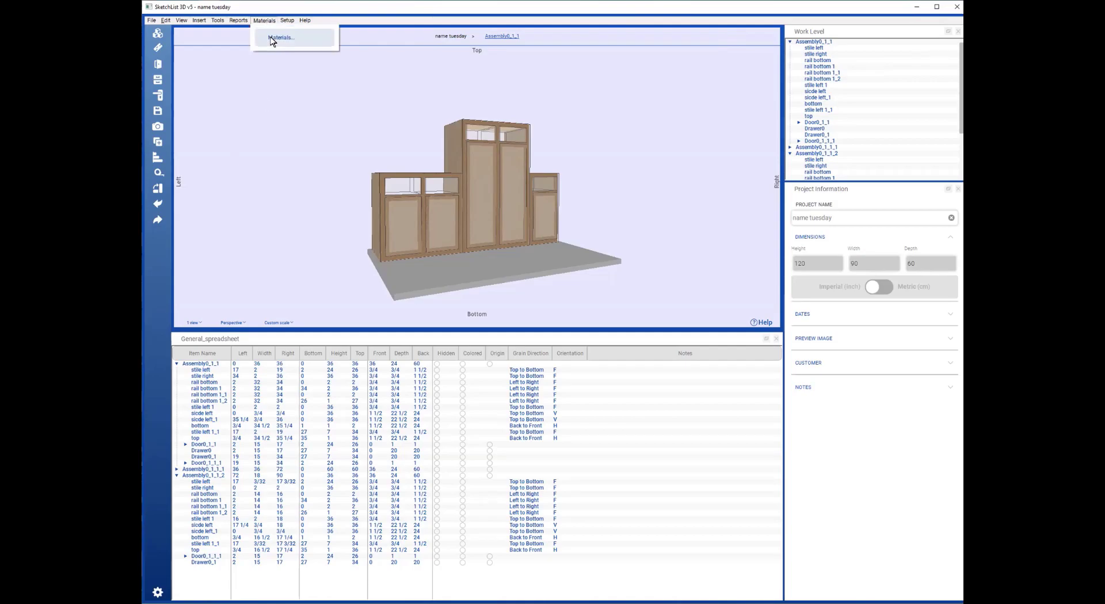
click(272, 39)
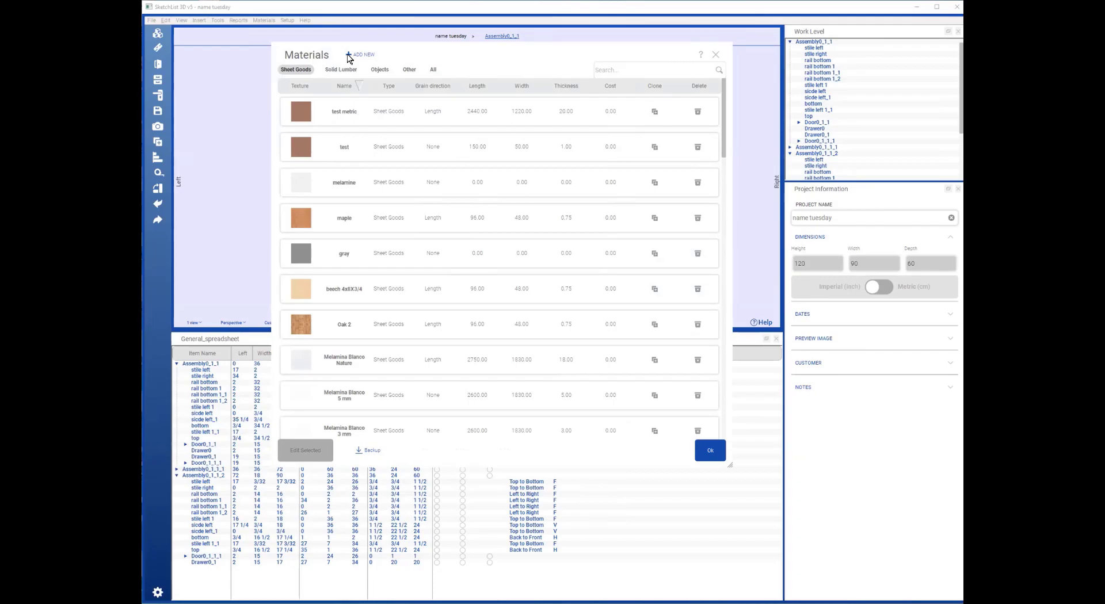
- Add a new sheet-goods material named test, 48 wide, 96 long and .75 thick
click(349, 56)
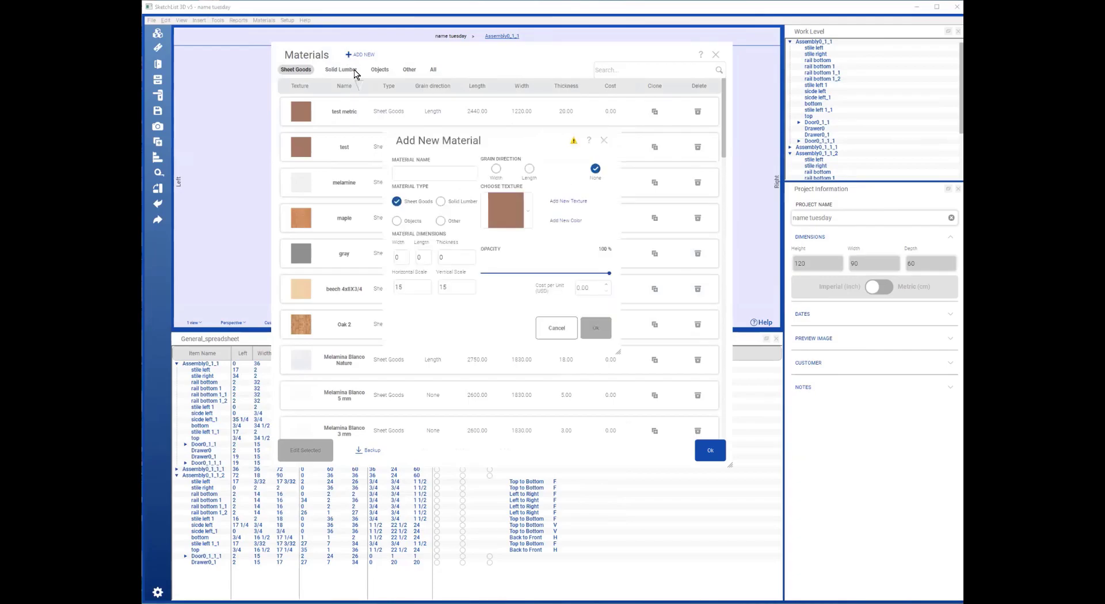
click(433, 172)
text(test)
click(399, 258)
double_click(399, 258)
text(48)
click(426, 254)
text(96)
click(453, 258)
text(.75)
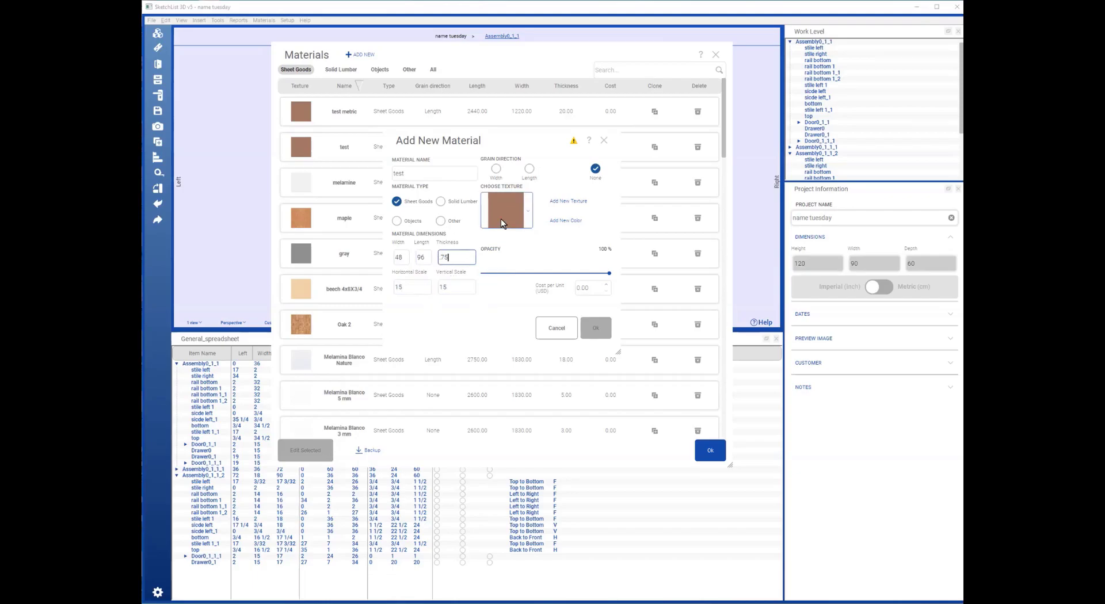
- Commit the 3/4 thickness, set grain direction to Length, and browse the texture swatches
click(529, 170)
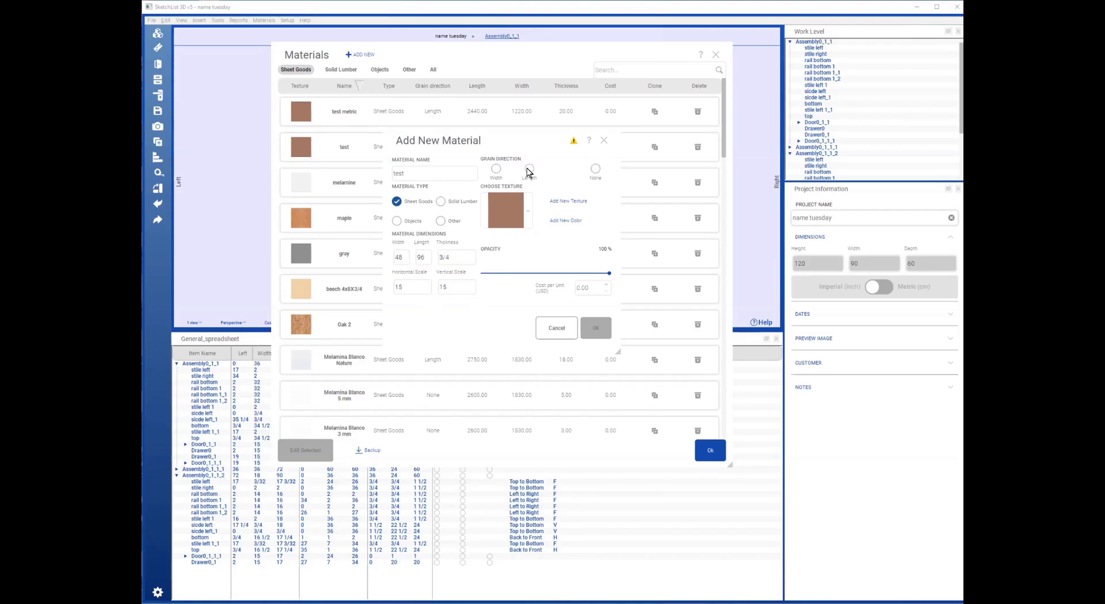
click(529, 168)
click(530, 214)
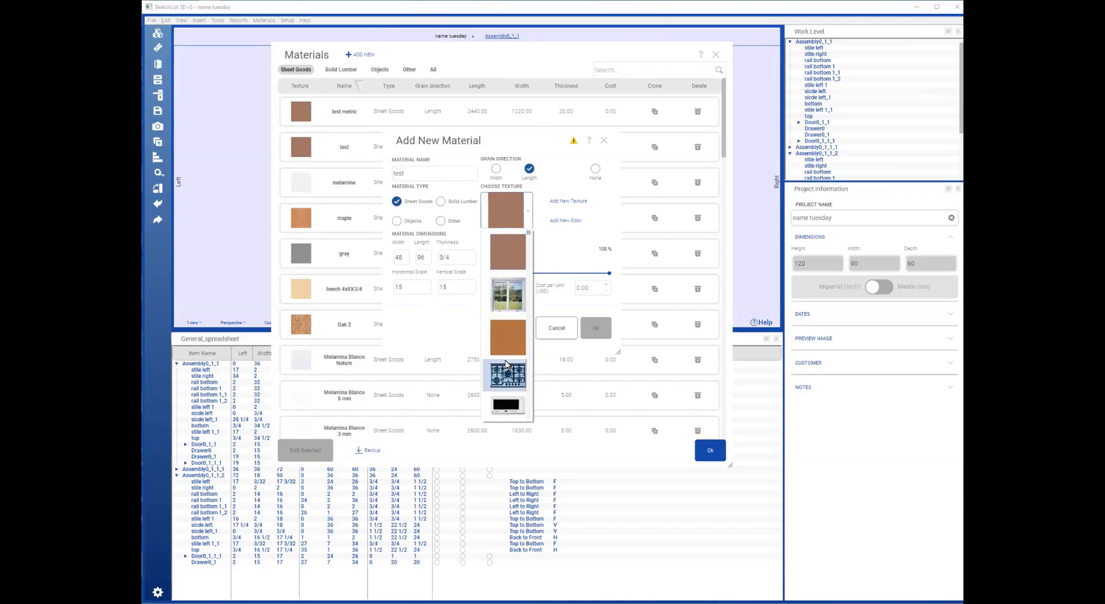
scroll(510, 382, down, 3)
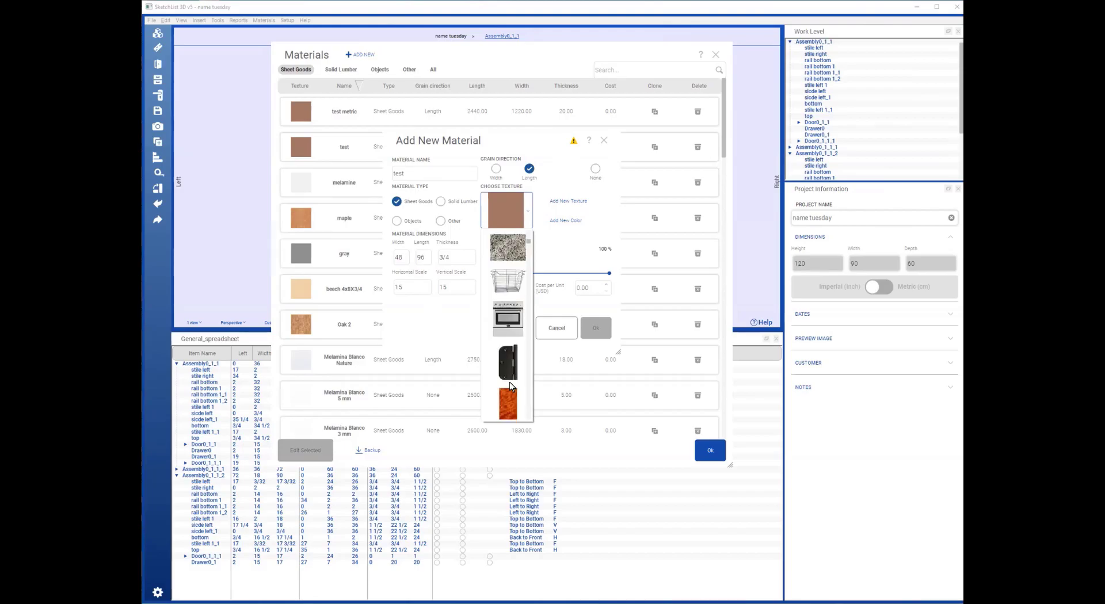
scroll(510, 386, down, 3)
scroll(510, 386, down, 5)
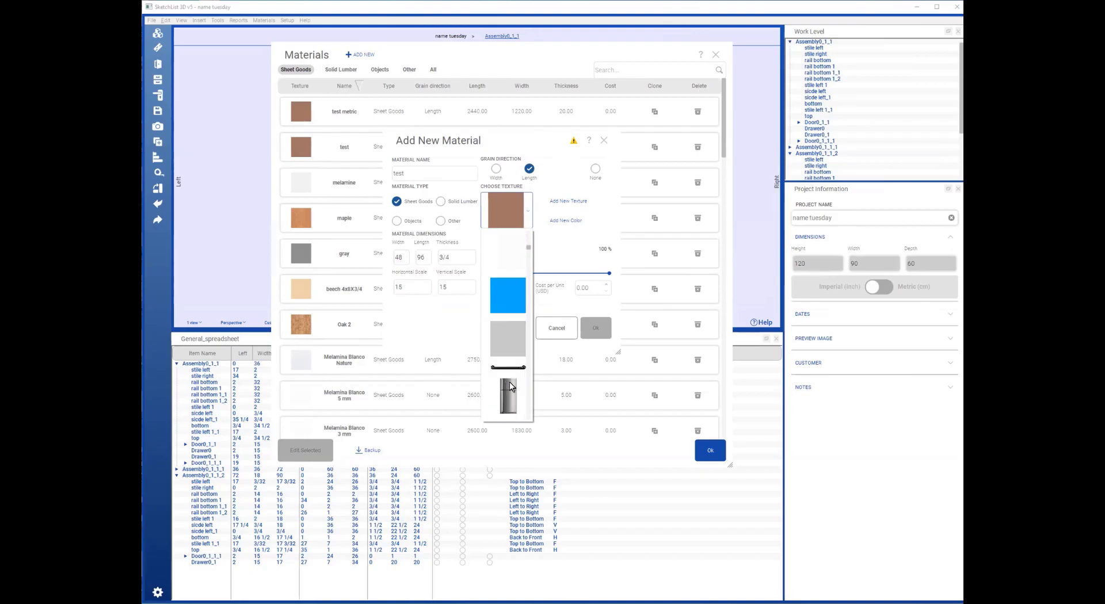